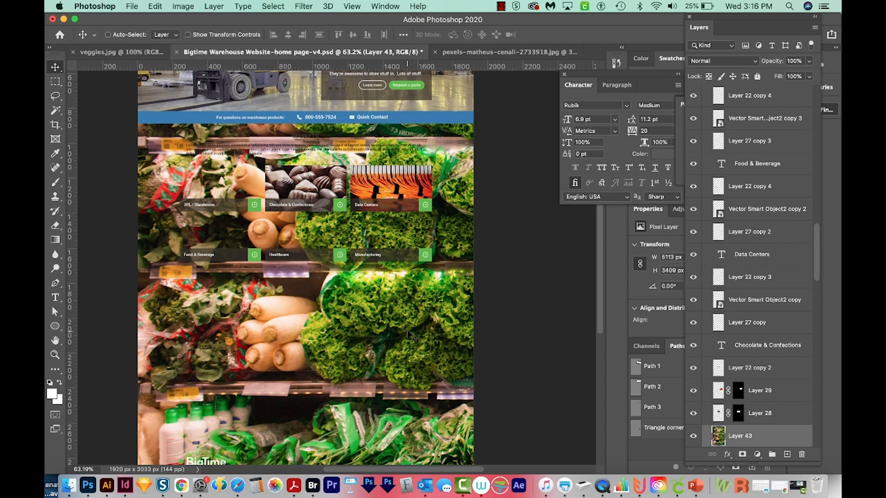
Step: Scale the vegetable photo on Layer 43 down to about 44% and position it over the Markets tiles
key(super)
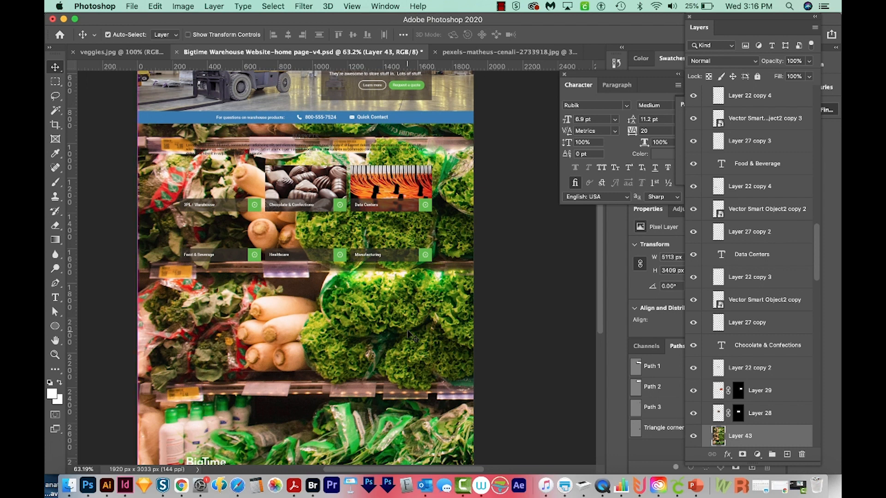
key(super+t)
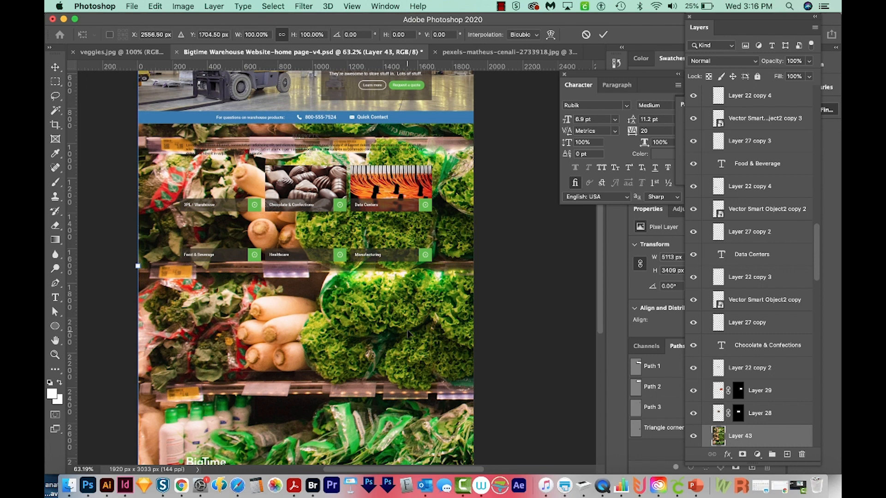
scroll(408, 333, down, 5)
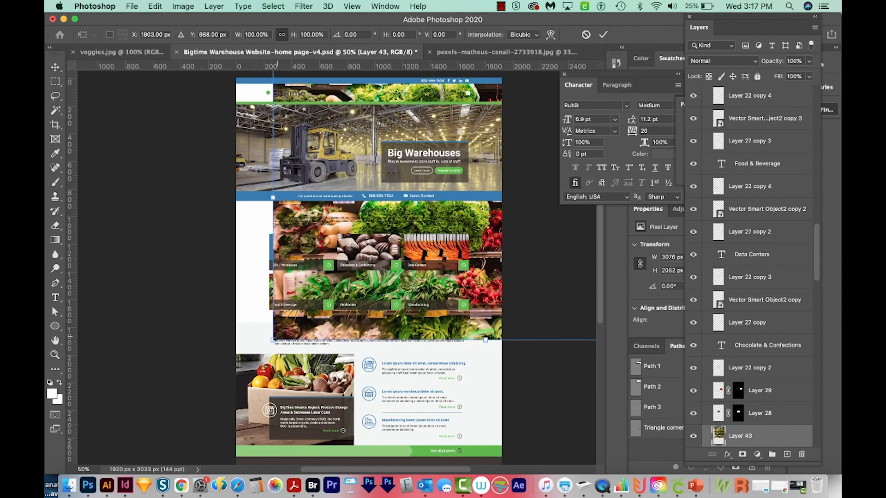
drag(276, 338, 401, 272)
drag(464, 214, 275, 295)
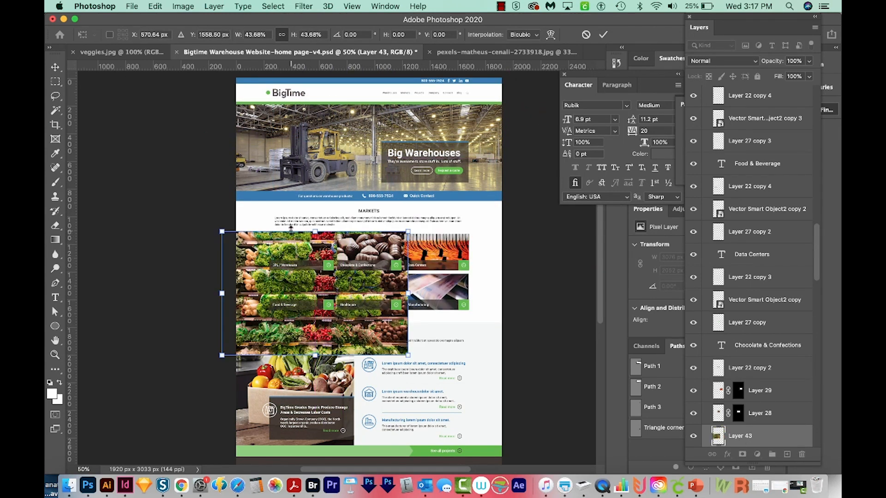
key(Return)
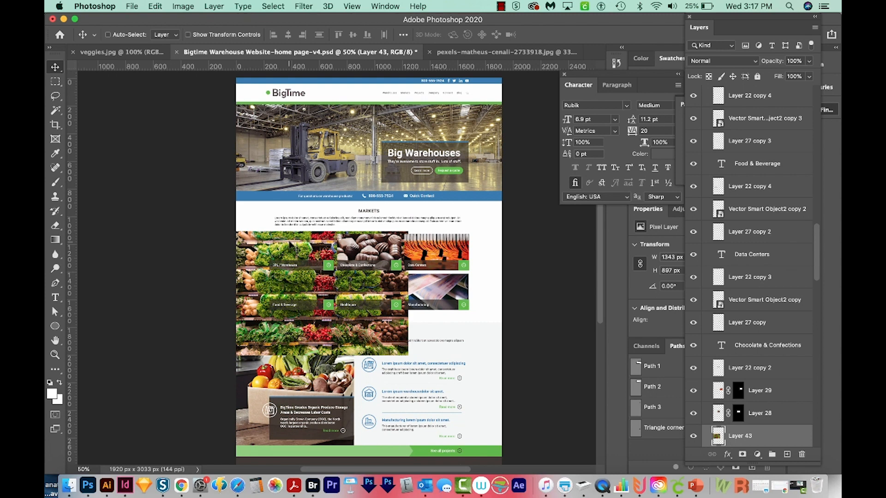
Step: Align the vegetable photo with the 3PL / Warehouse tile at 50% opacity, then mask it to the tile using Layer 42's shape at full opacity
key(5)
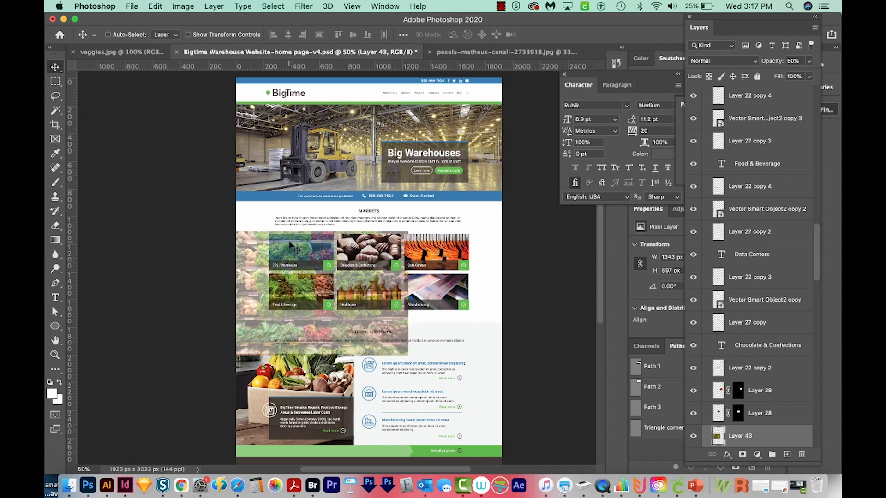
drag(255, 282, 253, 278)
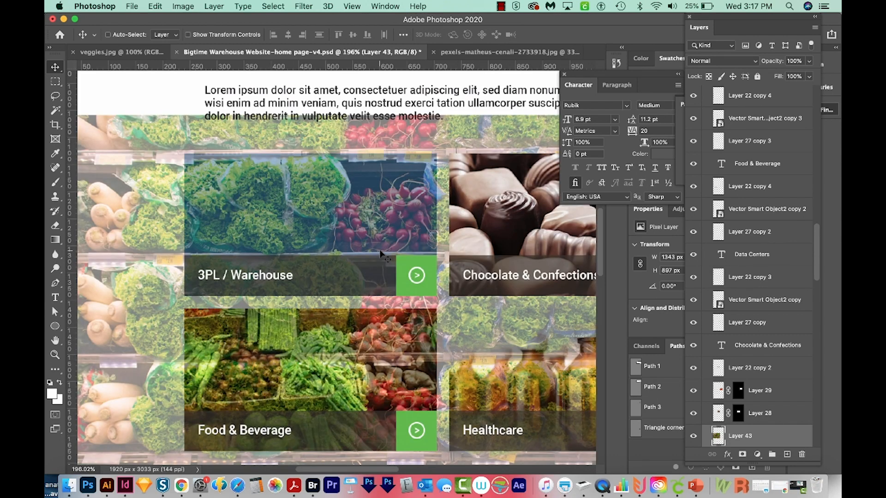
scroll(770, 360, down, 4)
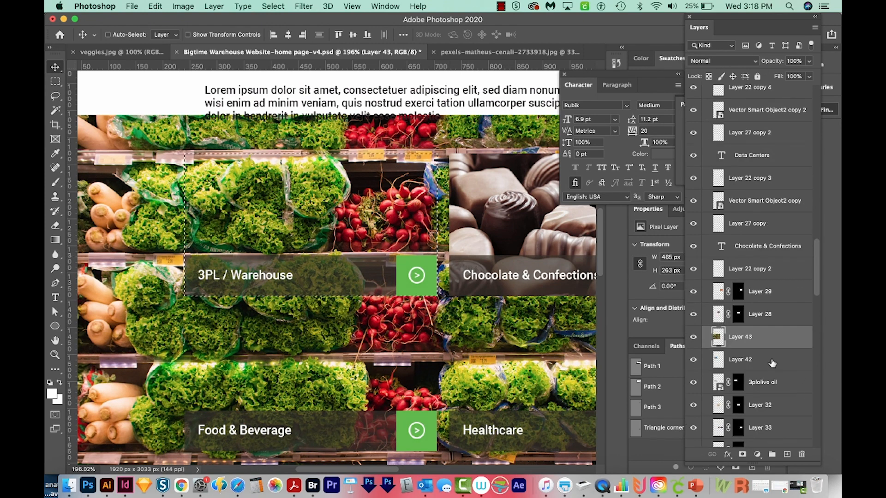
click(770, 361)
super+click(721, 361)
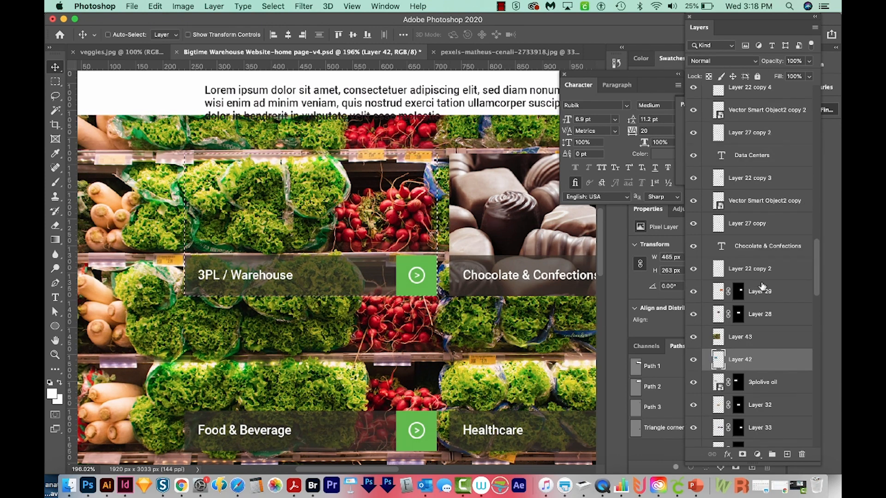
click(748, 338)
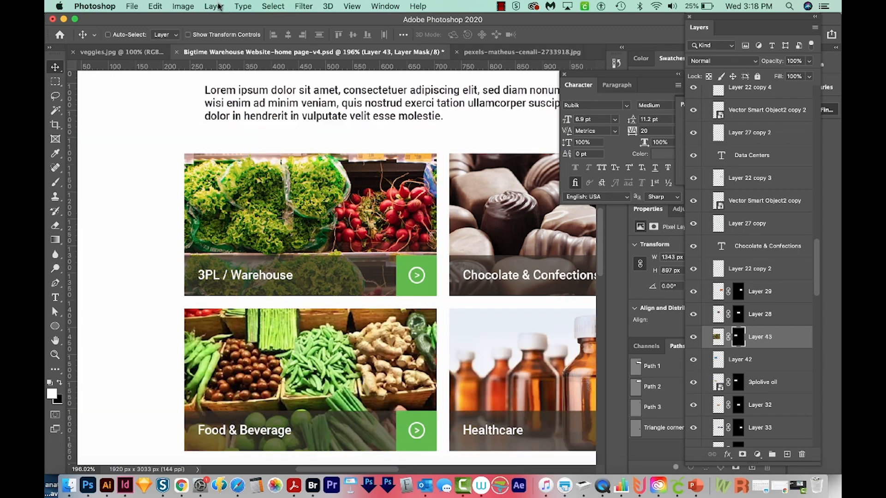
click(212, 7)
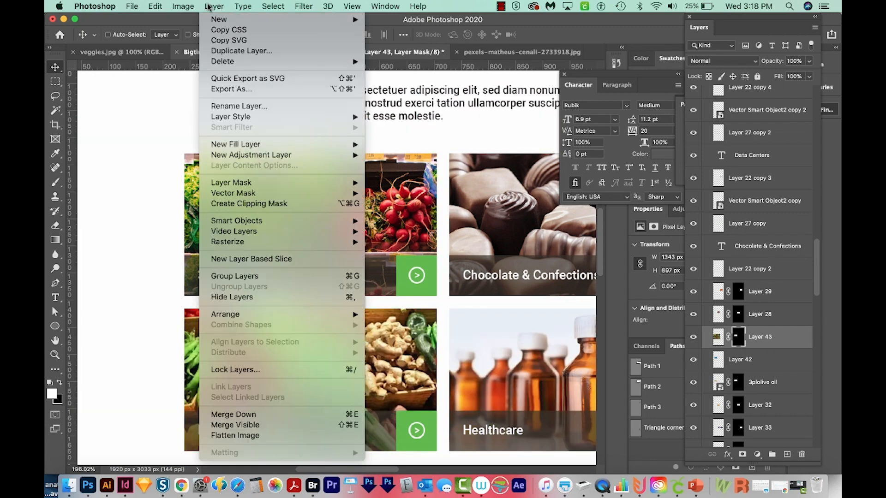
mouse_move(277, 183)
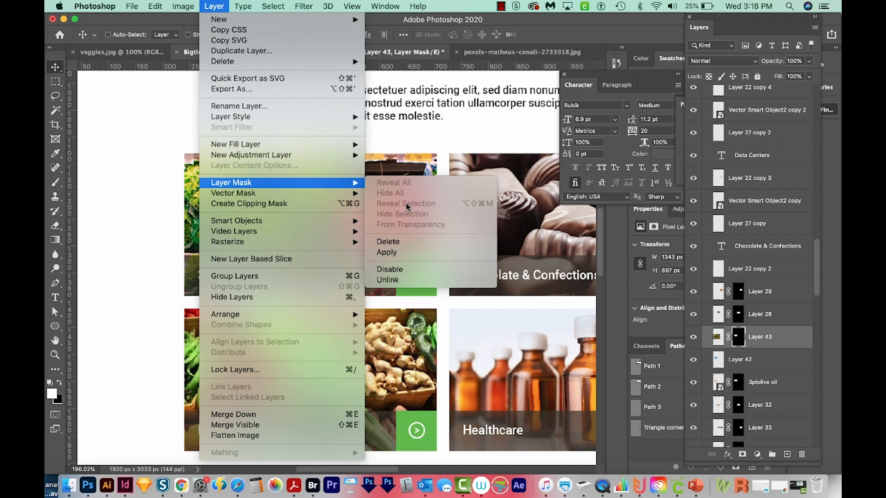
key(Escape)
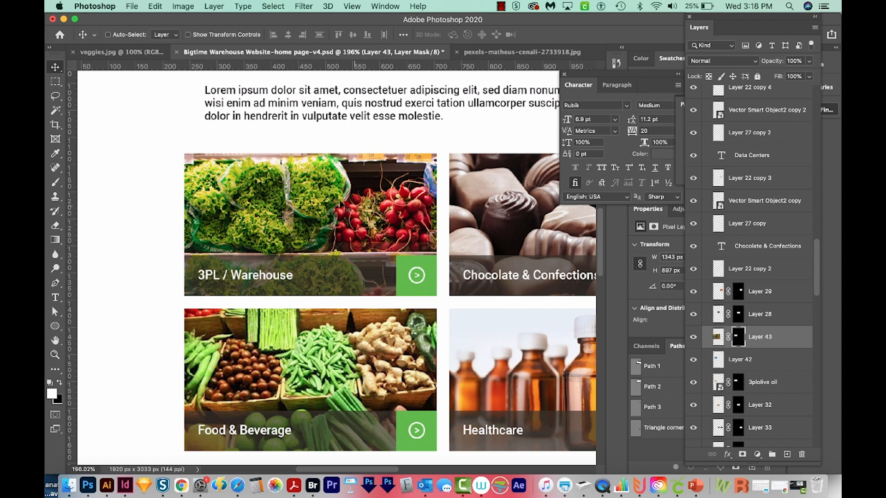
Step: Duplicate the masked vegetable photo up onto the hero image and bring the copy to the top of the layer stack
key(super+1)
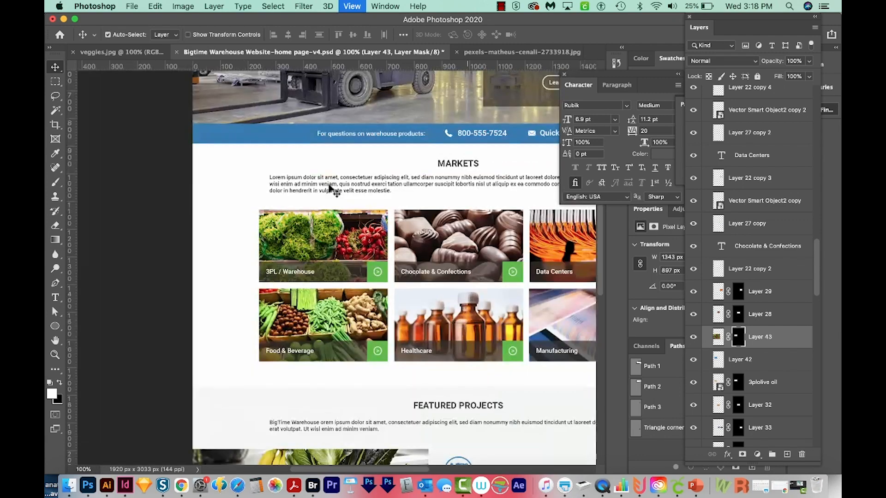
key(super+minus)
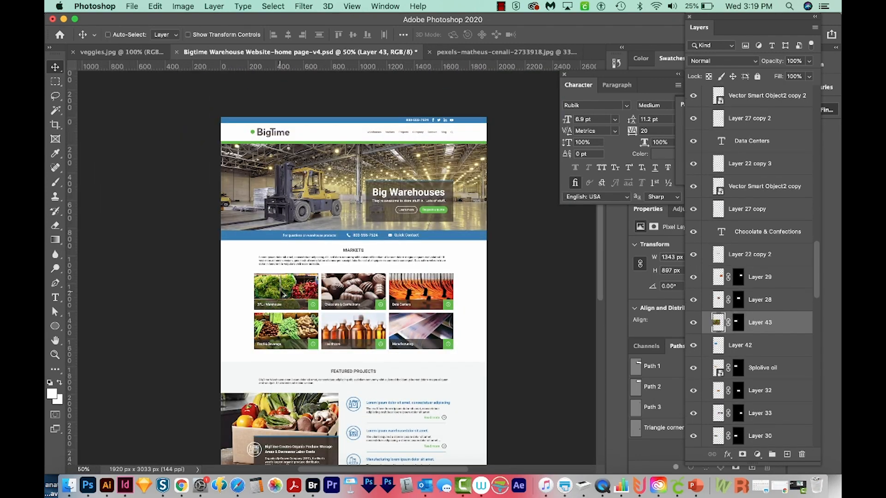
drag(282, 295, 295, 221)
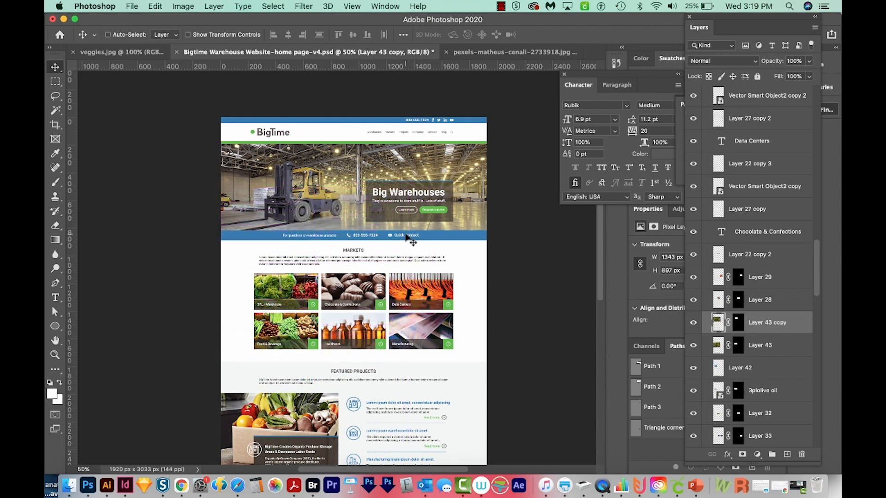
key(super+shift+bracketright)
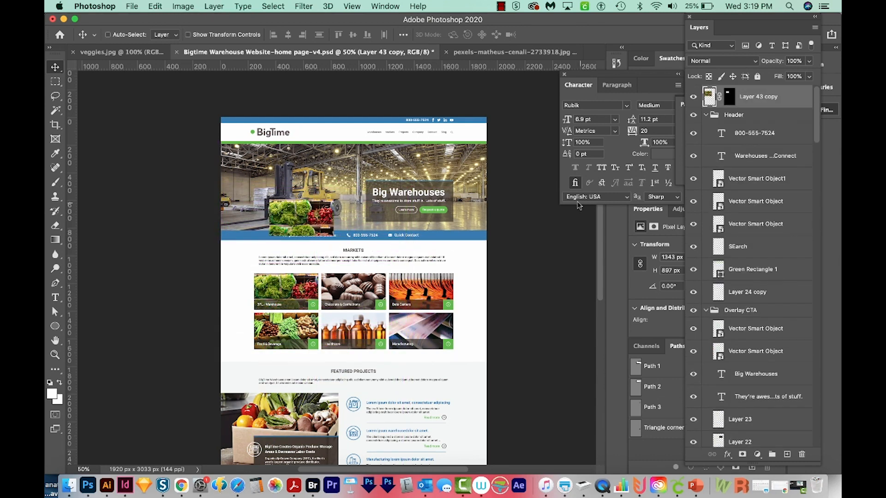
Step: Scale the duplicated vegetable photo up to about 471% and position it to span the hero area
key(super+t)
drag(406, 189, 561, 86)
drag(339, 168, 380, 233)
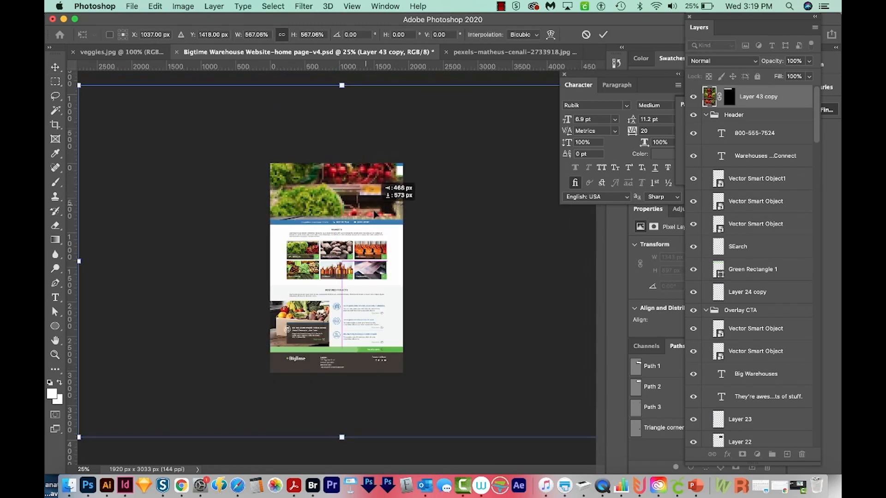
drag(88, 109, 148, 139)
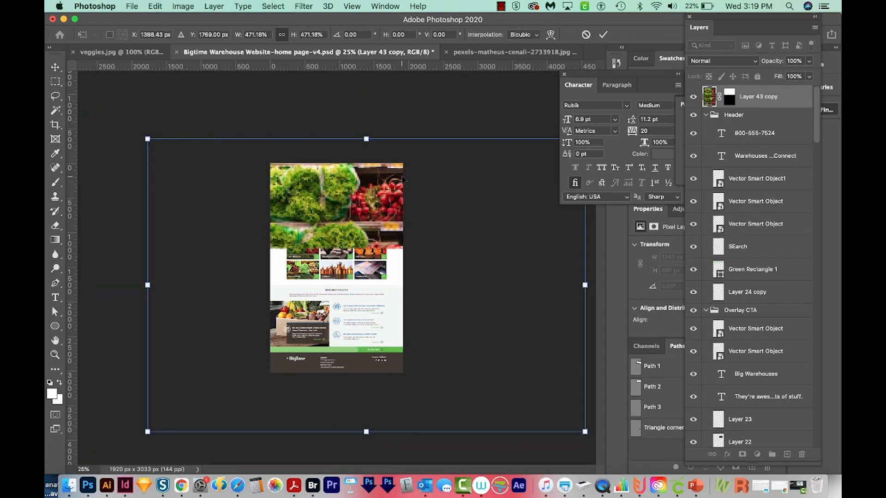
key(Return)
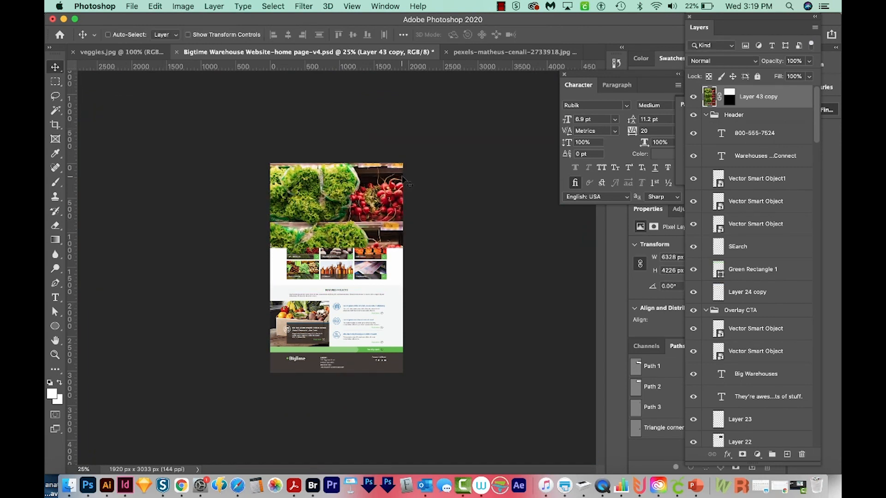
Step: Examine the sharpness of the enlarged vegetable photo in the hero area and compare it with the original pexels-matheus-cenali-2733918.jpg
key(z)
drag(342, 196, 418, 147)
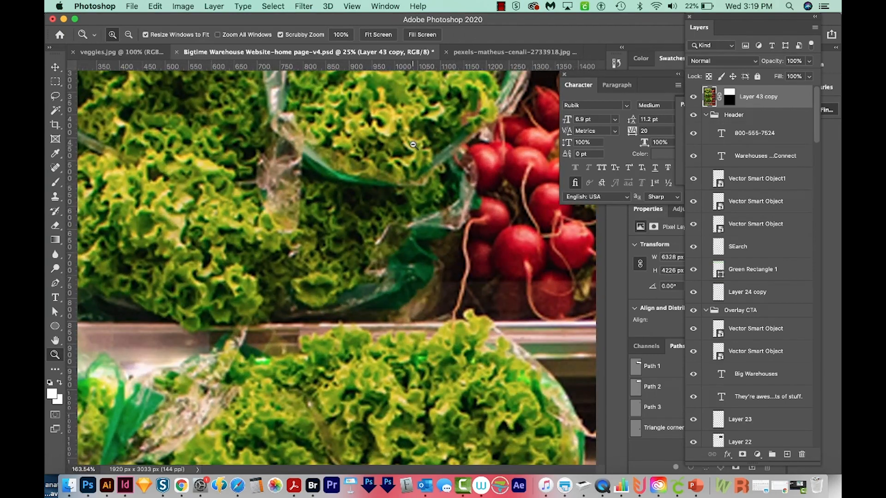
key(v)
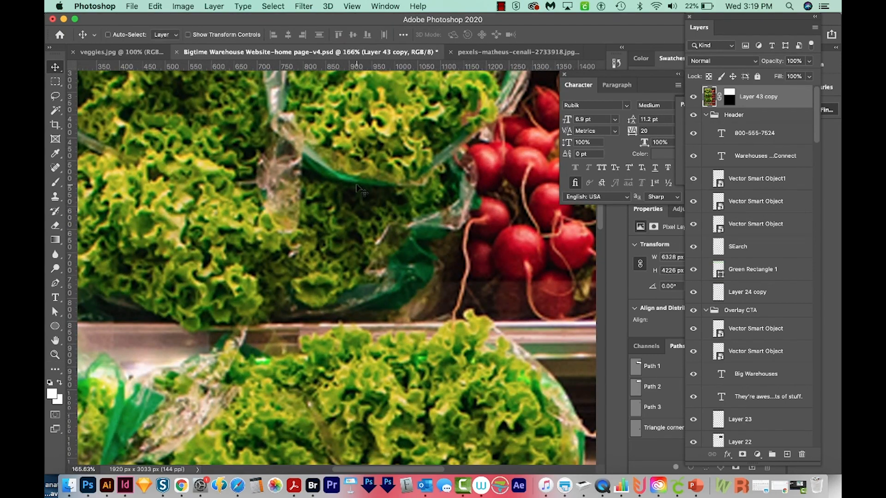
key(z)
drag(362, 182, 374, 181)
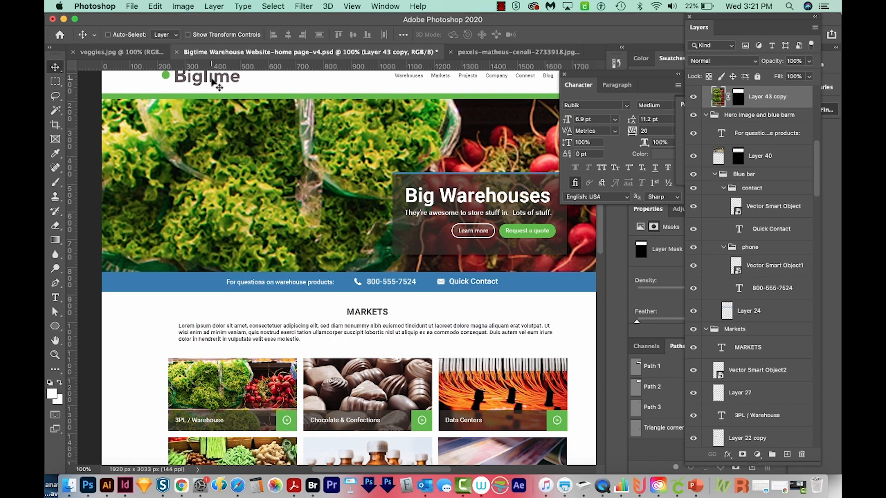
click(493, 55)
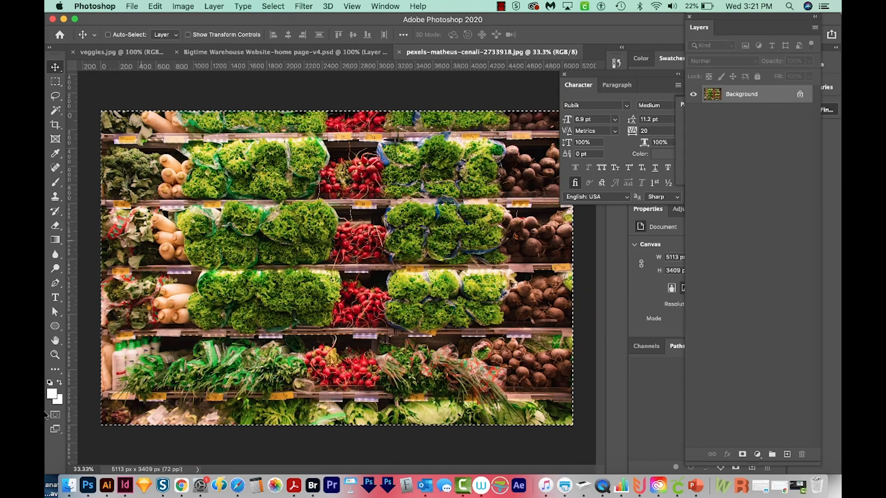
drag(412, 103, 318, 236)
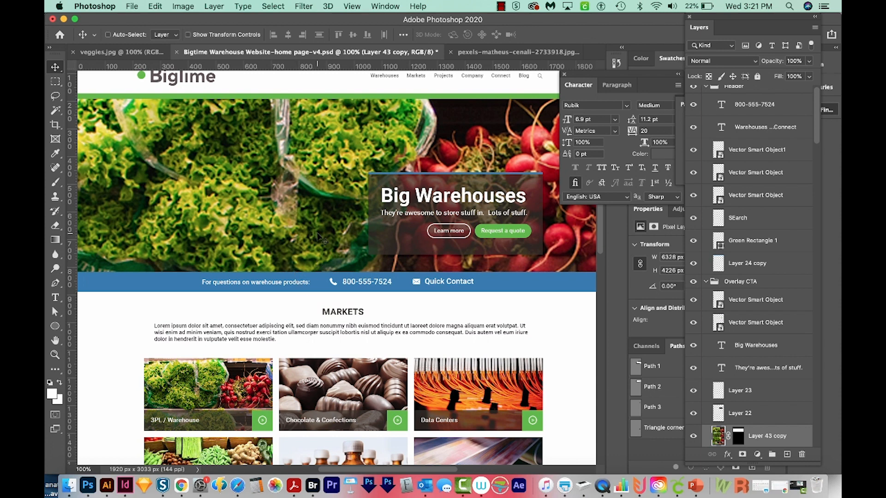
Step: Delete the enlarged vegetable photo layer from the hero area
drag(318, 237, 287, 162)
key(BackSpace)
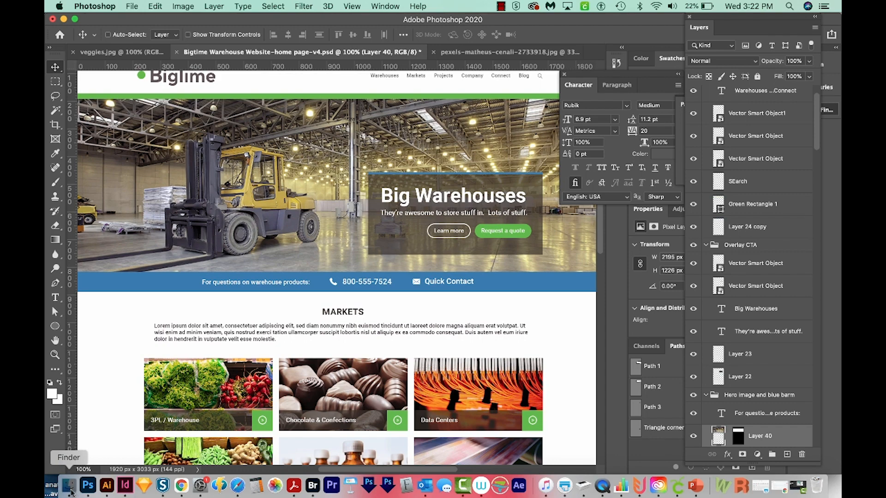
Step: Place pexels-matheus-cenali-2733918.jpg from Finder into the web page design, scaled to about 28% and positioned over the hero area
click(70, 485)
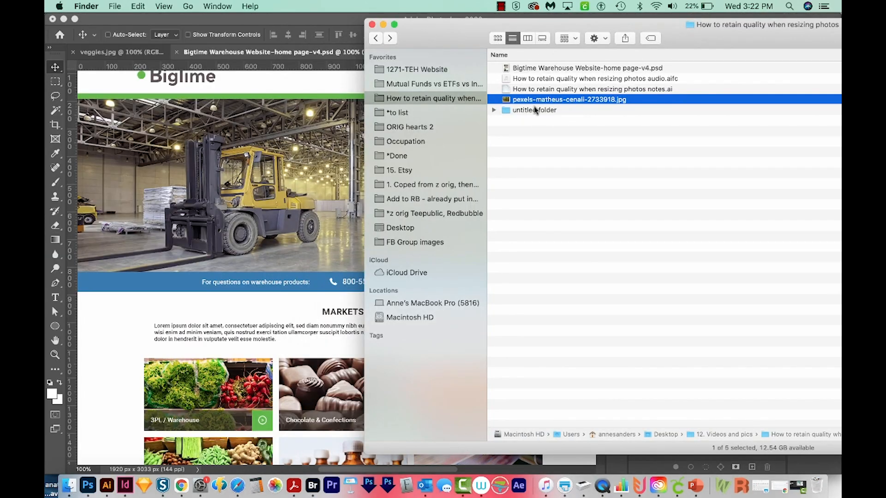
drag(528, 100, 381, 222)
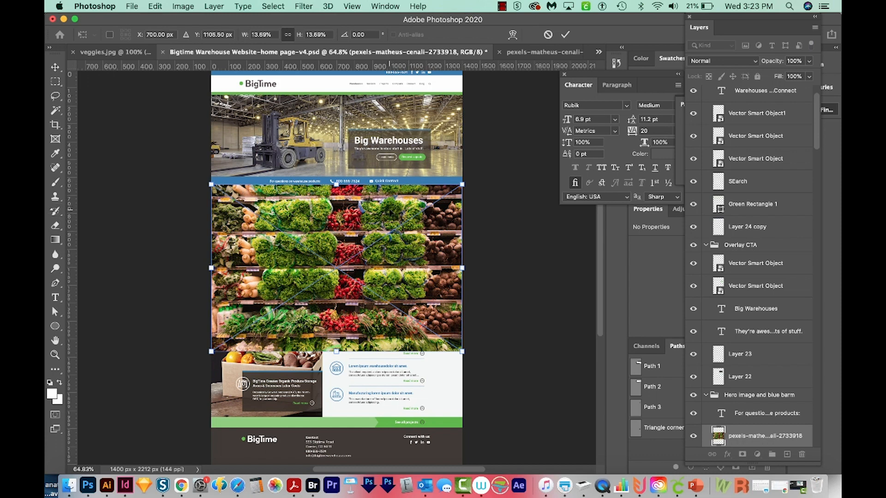
drag(462, 184, 602, 82)
drag(199, 353, 109, 425)
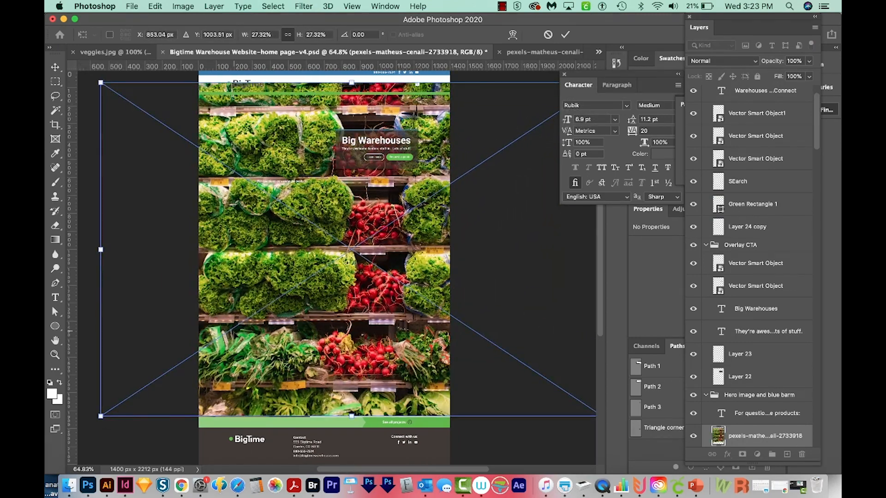
drag(243, 342, 289, 223)
drag(130, 337, 118, 345)
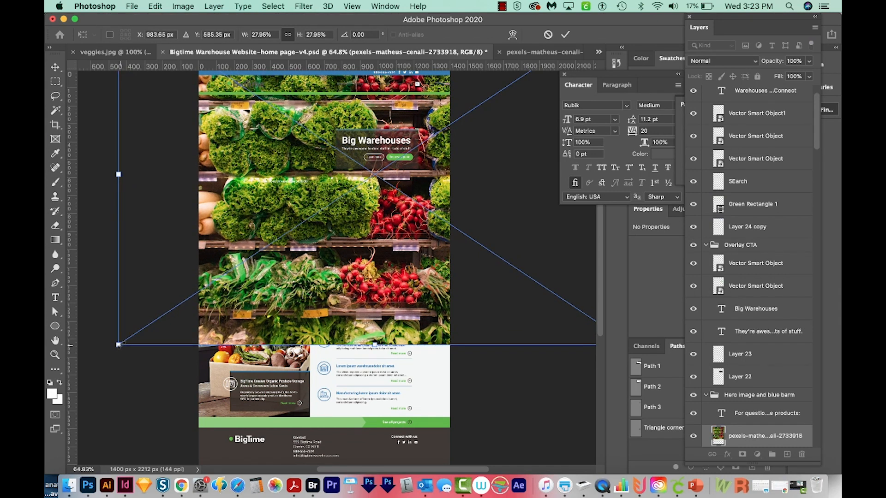
key(Return)
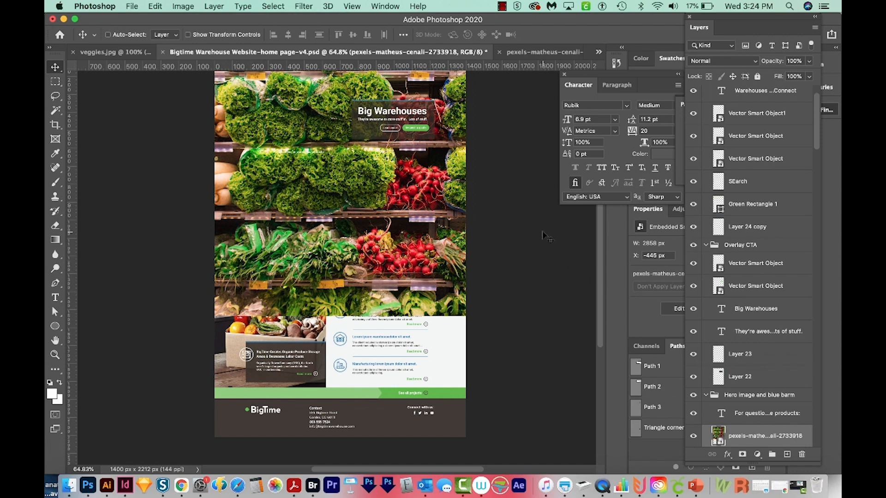
Step: Mask the placed vegetable photo to the hero image area and make the layer's image active instead of its mask
drag(817, 122, 818, 136)
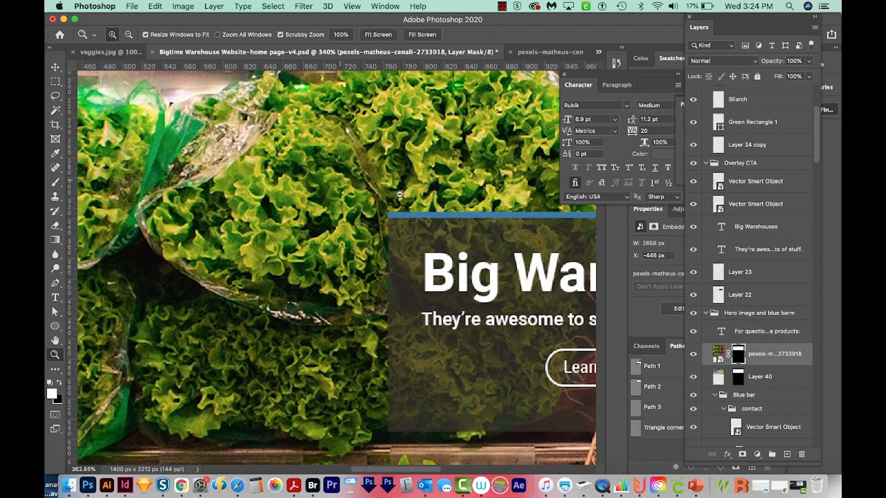
drag(399, 194, 396, 203)
key(v)
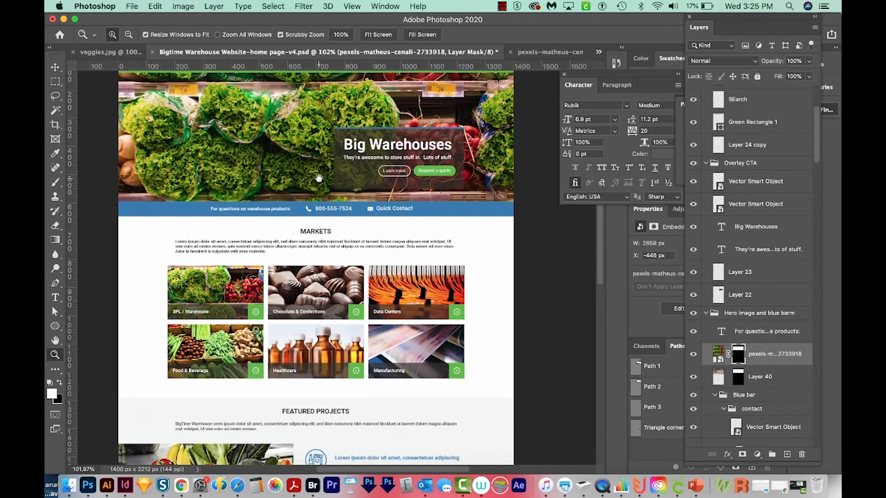
drag(317, 182, 324, 260)
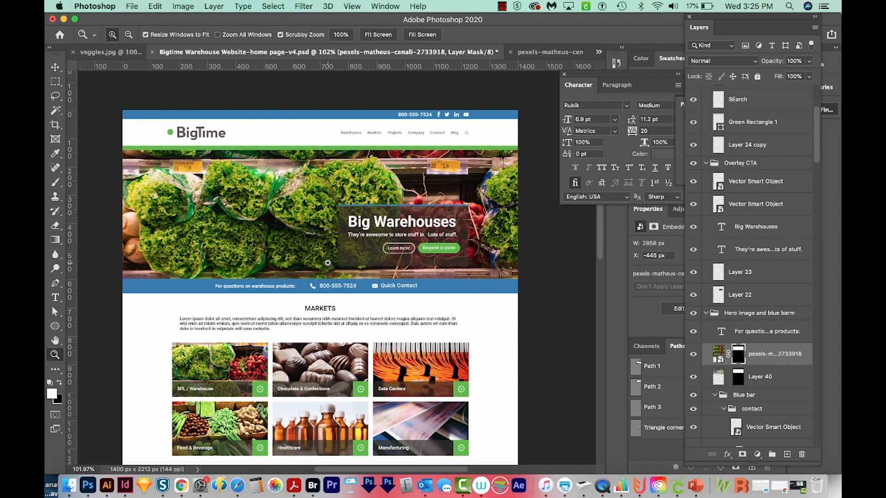
key(super+2)
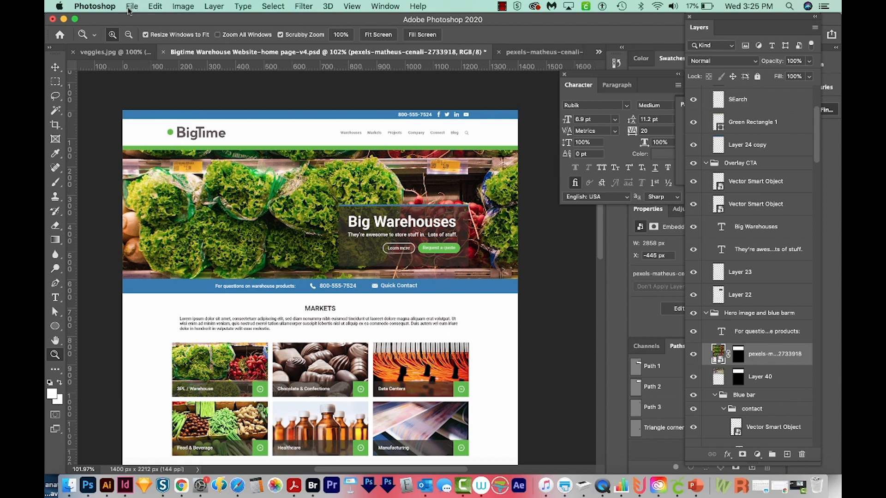
click(130, 7)
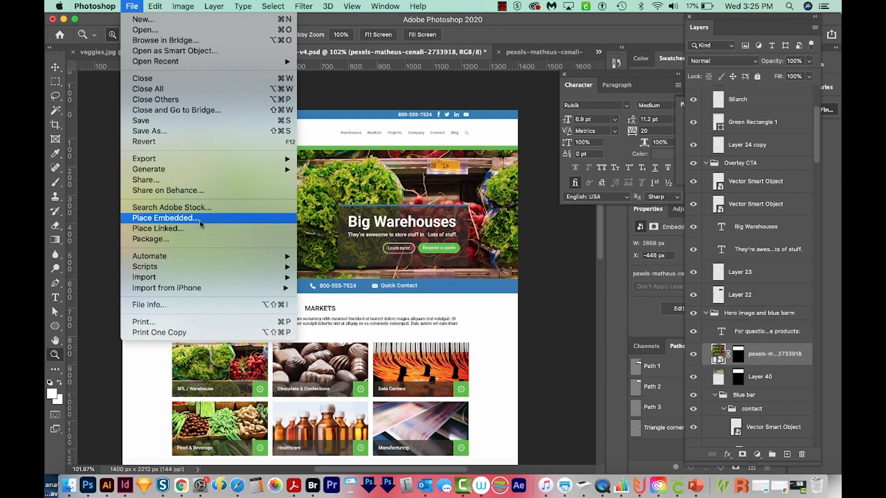
click(399, 107)
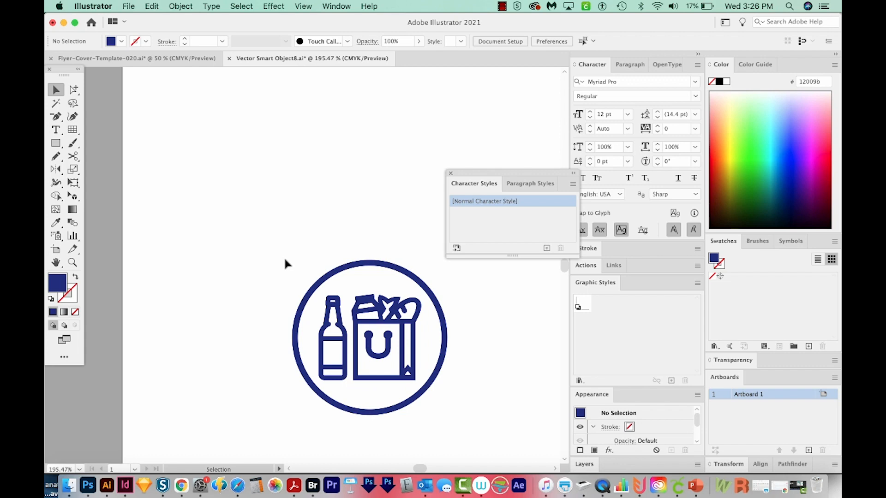
Step: Copy the circular bottle-and-grocery-bag icon from Illustrator and paste it into the Photoshop web page design as a Smart Object
drag(275, 253, 506, 448)
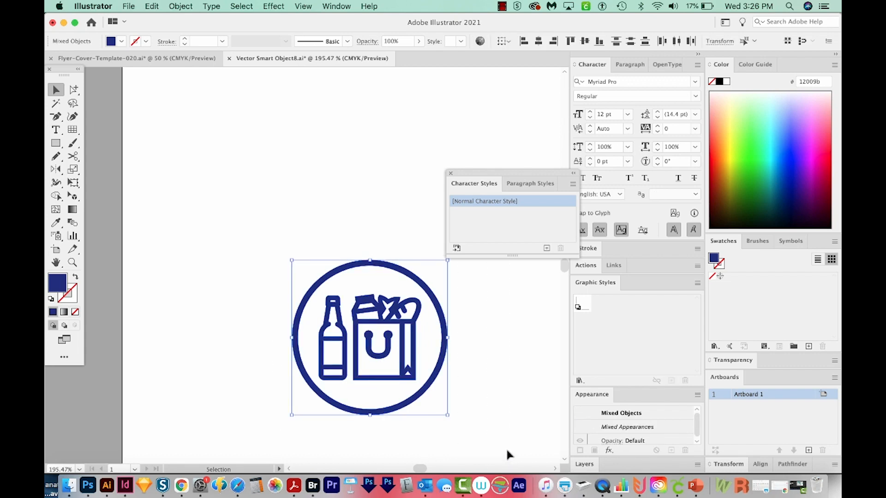
click(88, 485)
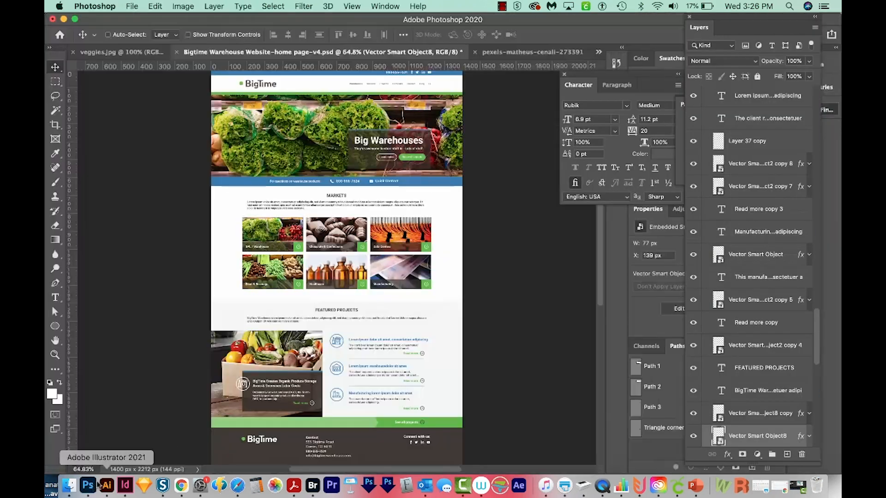
key(super+v)
drag(559, 228, 375, 179)
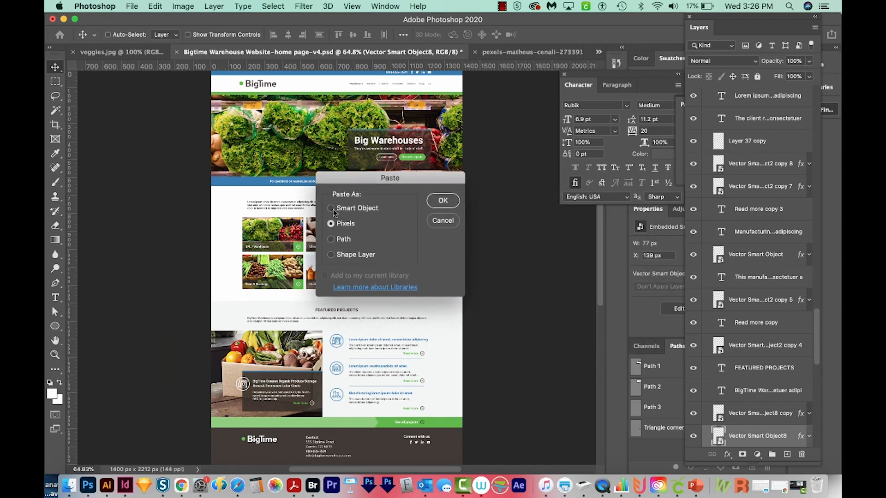
click(331, 209)
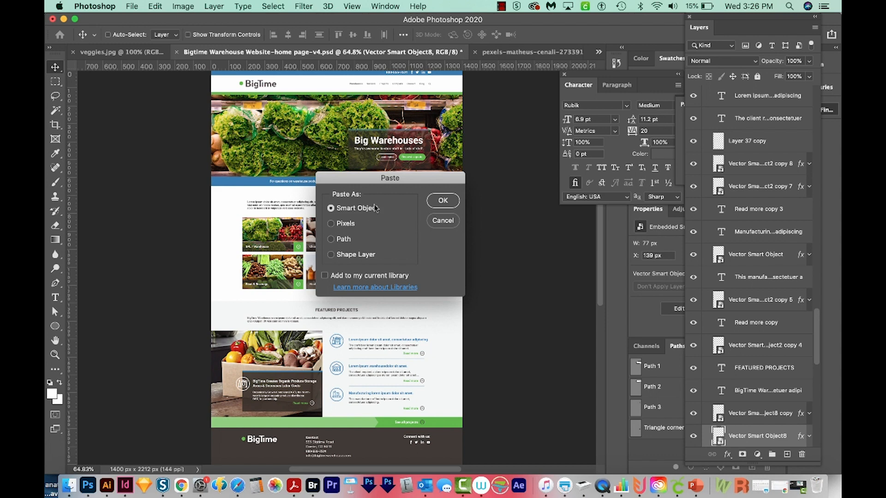
click(443, 200)
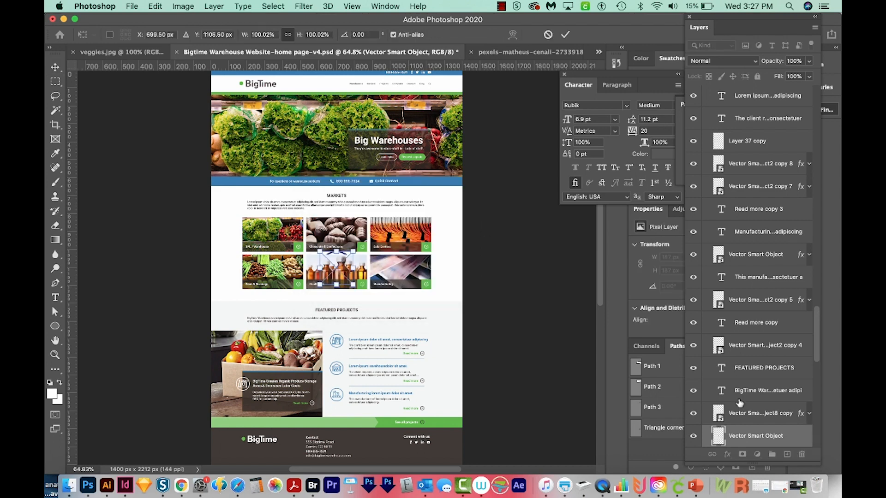
key(Return)
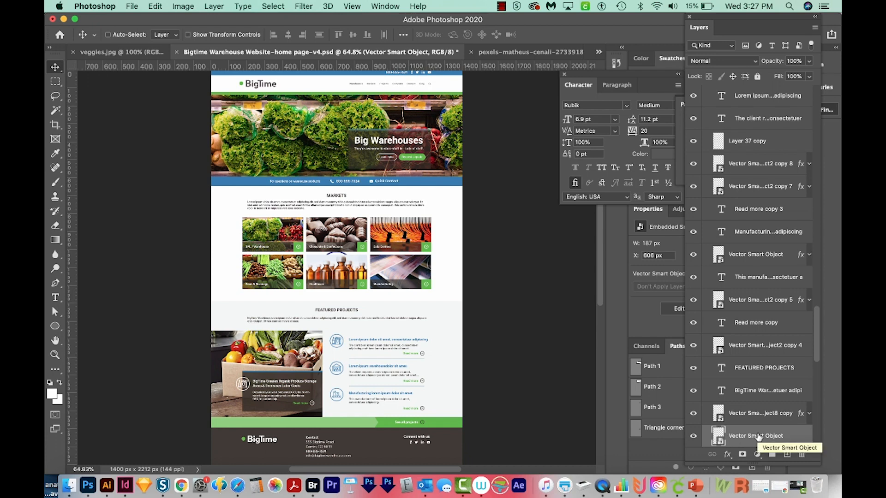
Step: Bring the pasted icon's layer to the front of all layers and move the icon to the white area beneath Quick Contact
key(super+shift+bracketright)
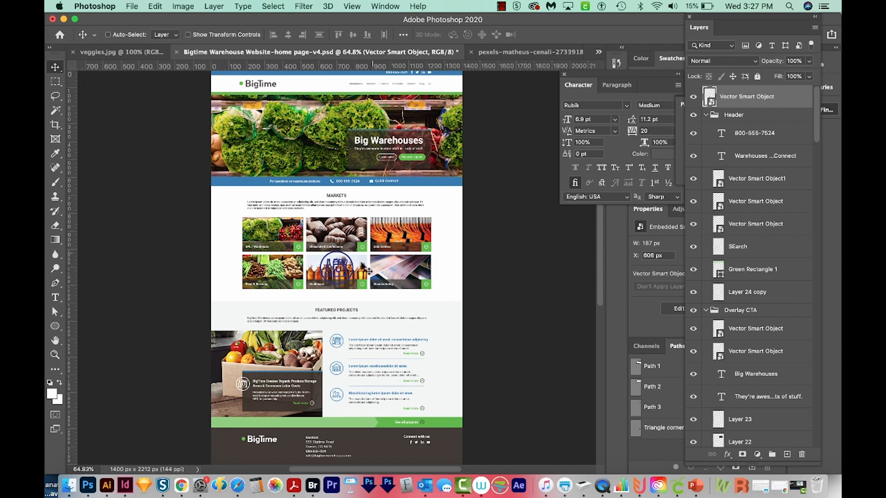
drag(328, 278, 420, 203)
scroll(420, 203, up, 5)
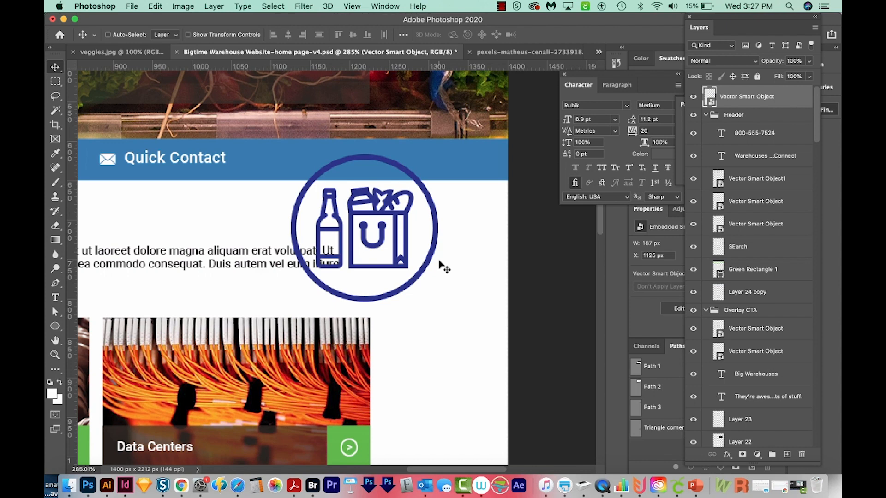
Step: Open the pasted icon's smart object contents in Illustrator and recolor the whole icon green, #30ff78
double_click(709, 100)
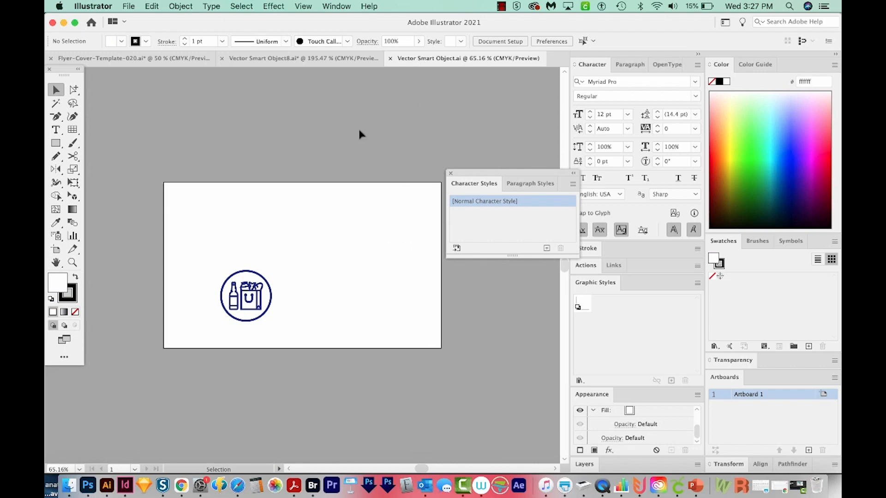
drag(278, 264, 168, 368)
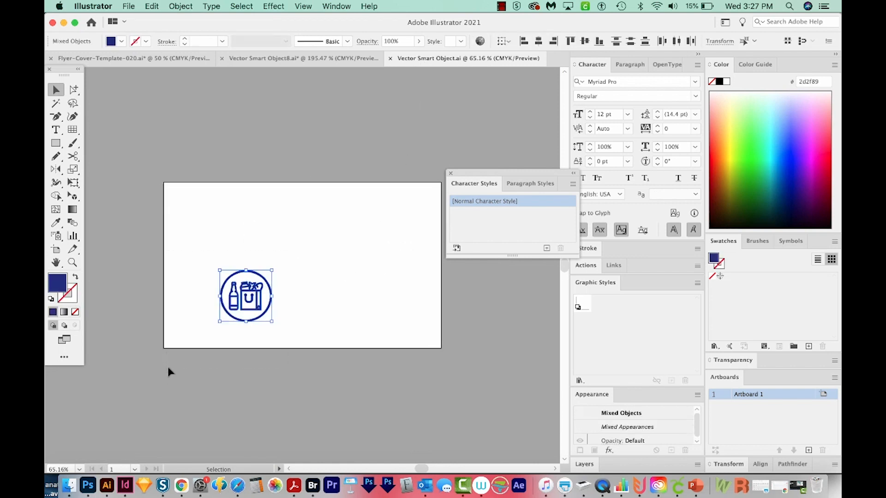
click(741, 154)
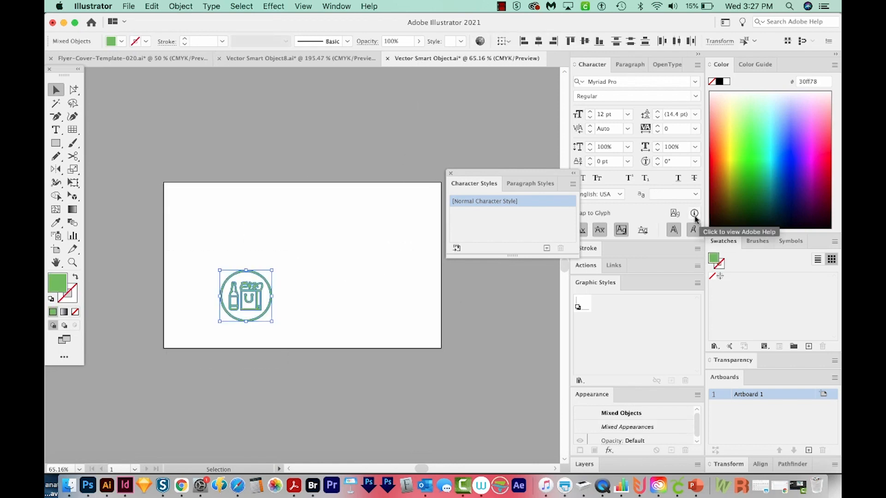
Step: Save and close the recolored icon's smart object file and switch back to Photoshop
key(super+z)
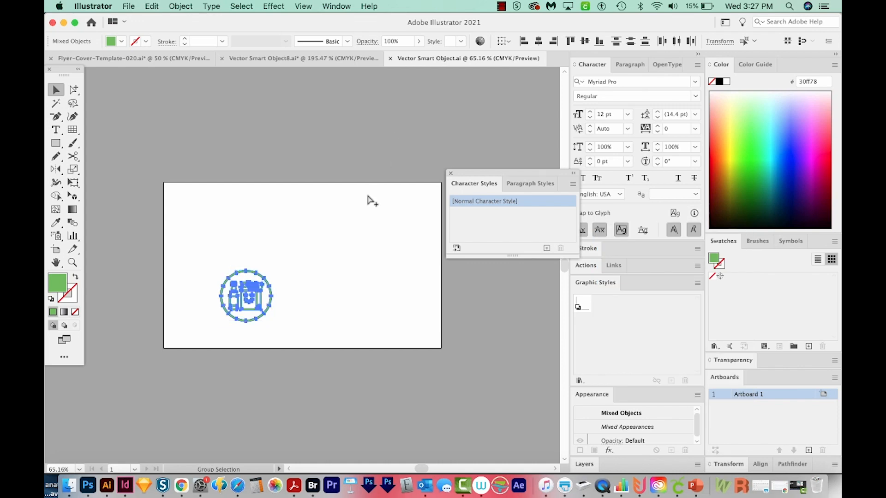
key(super+w)
click(88, 484)
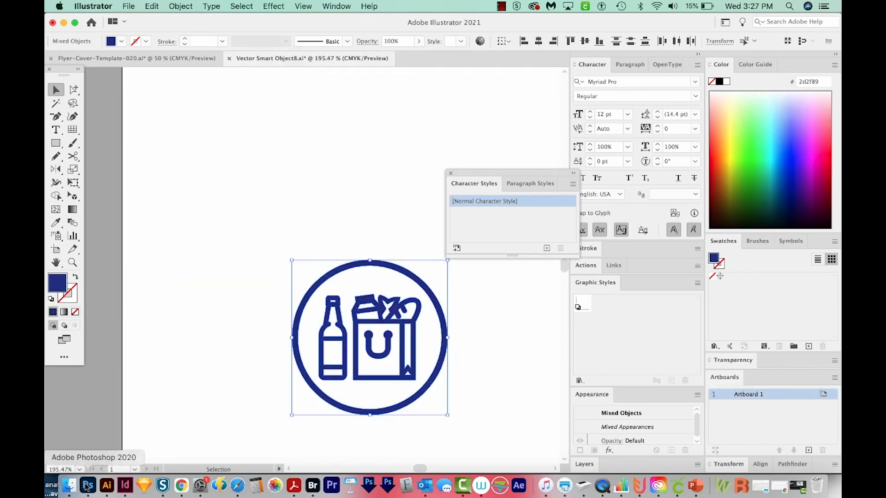